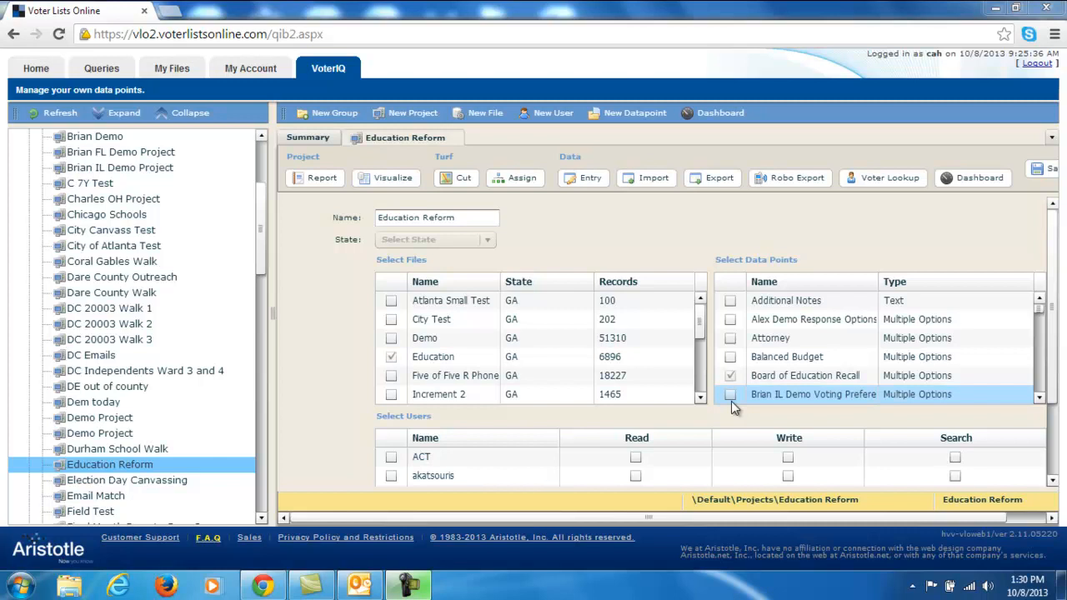
- Start a turf assignment for the Education Reform project using the Precinct 420 Monroe turf
click(522, 184)
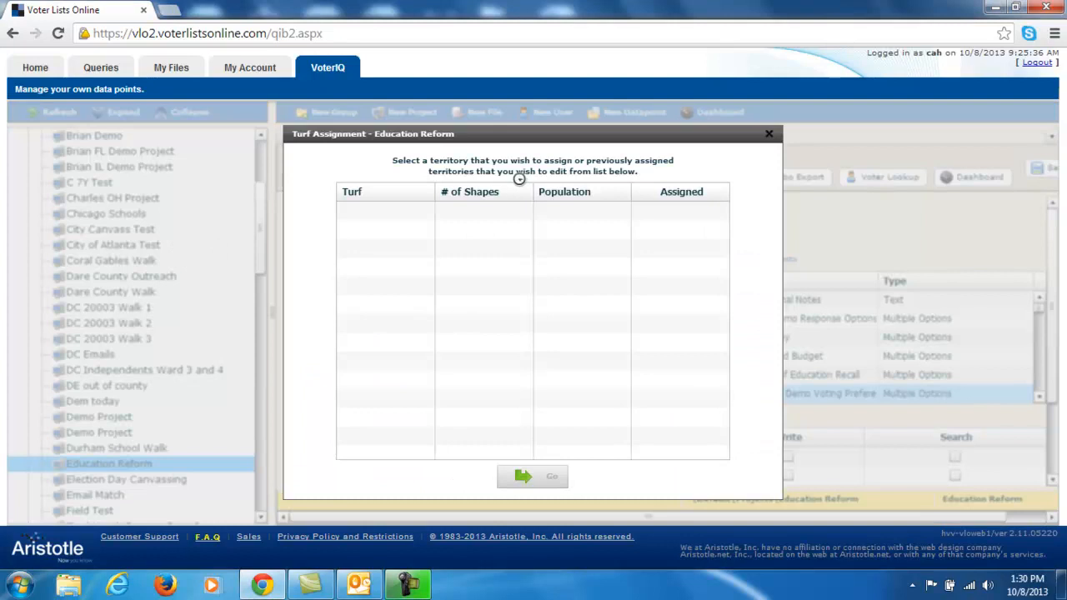
drag(723, 233, 722, 364)
click(373, 440)
click(525, 477)
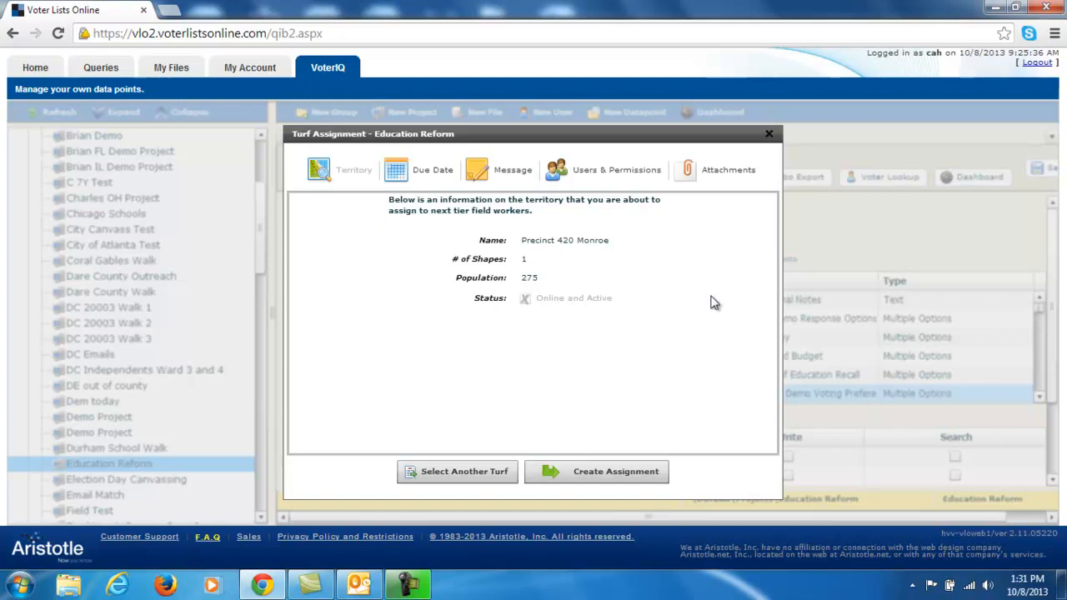
- Set the assignment's due date to November 5, 2013
click(401, 176)
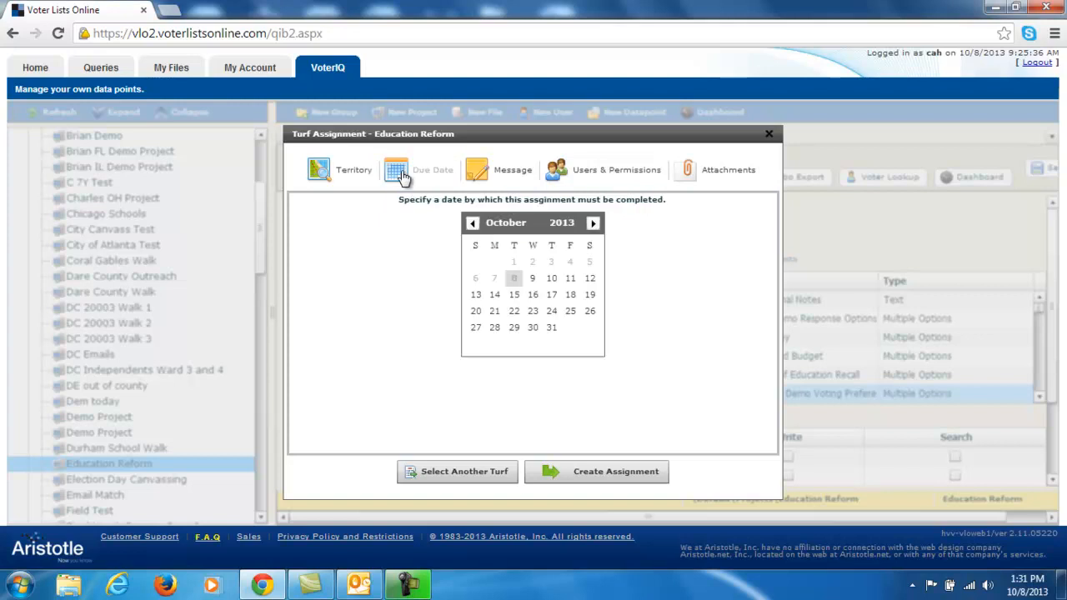
click(592, 224)
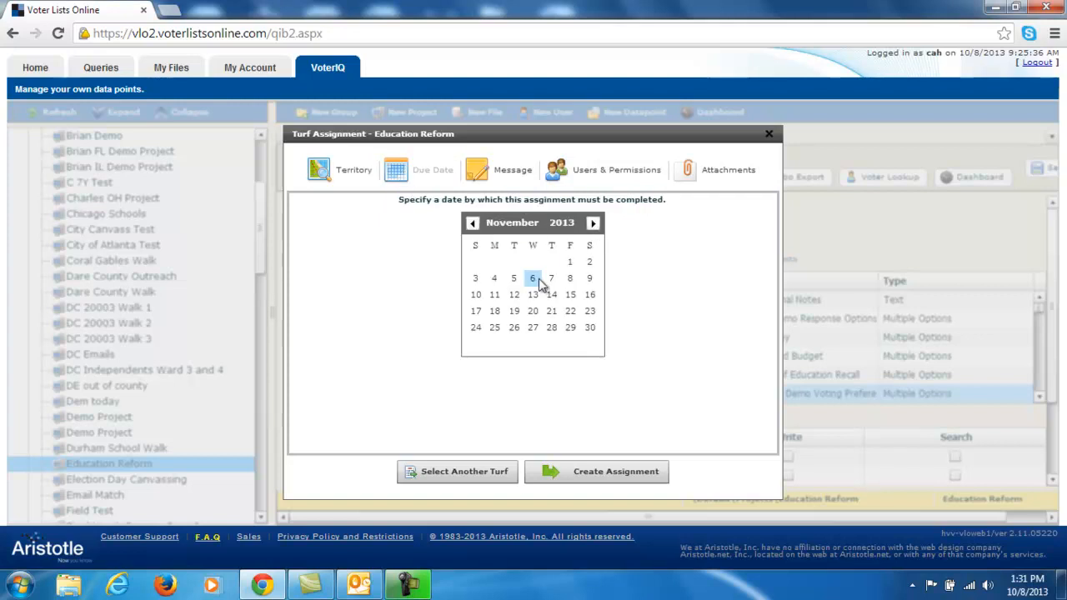
click(514, 278)
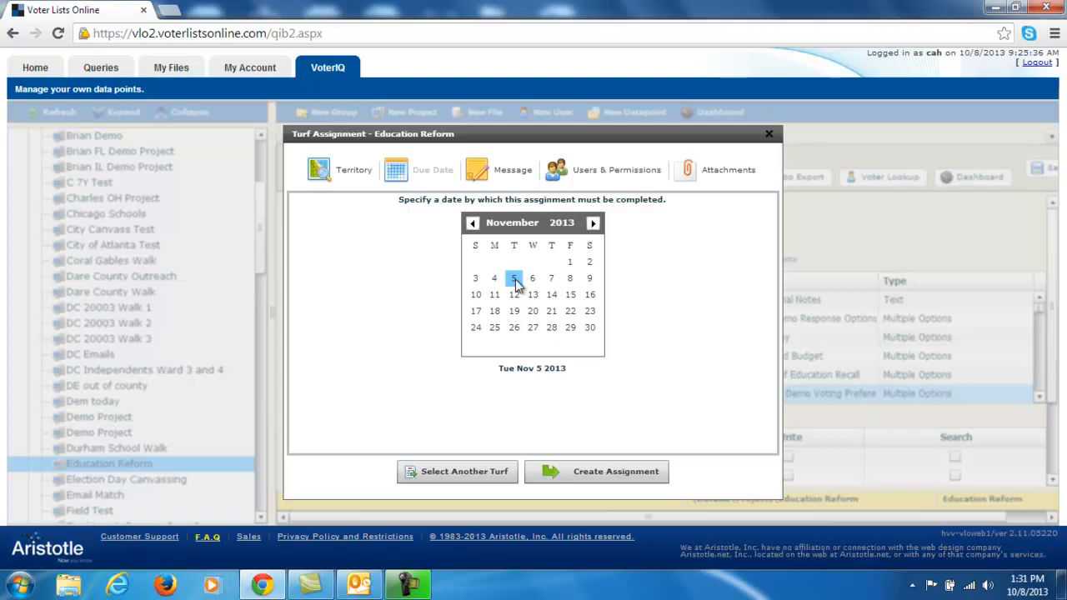
- Add the assignment message "This is the Monroe precinct initial canvass."
click(511, 171)
click(487, 258)
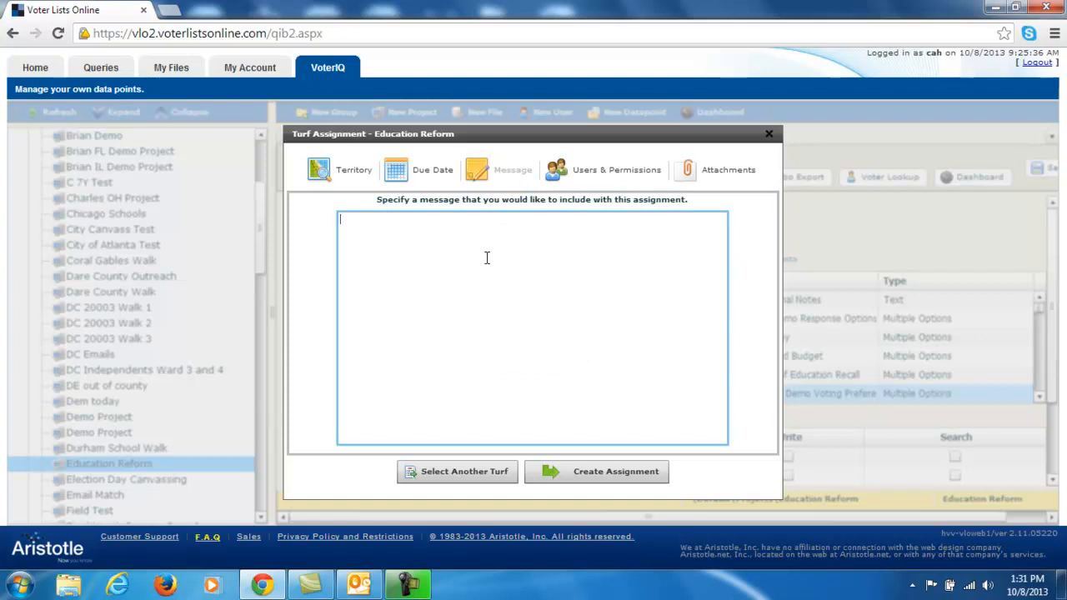
text(This is the Monroe precinct initial)
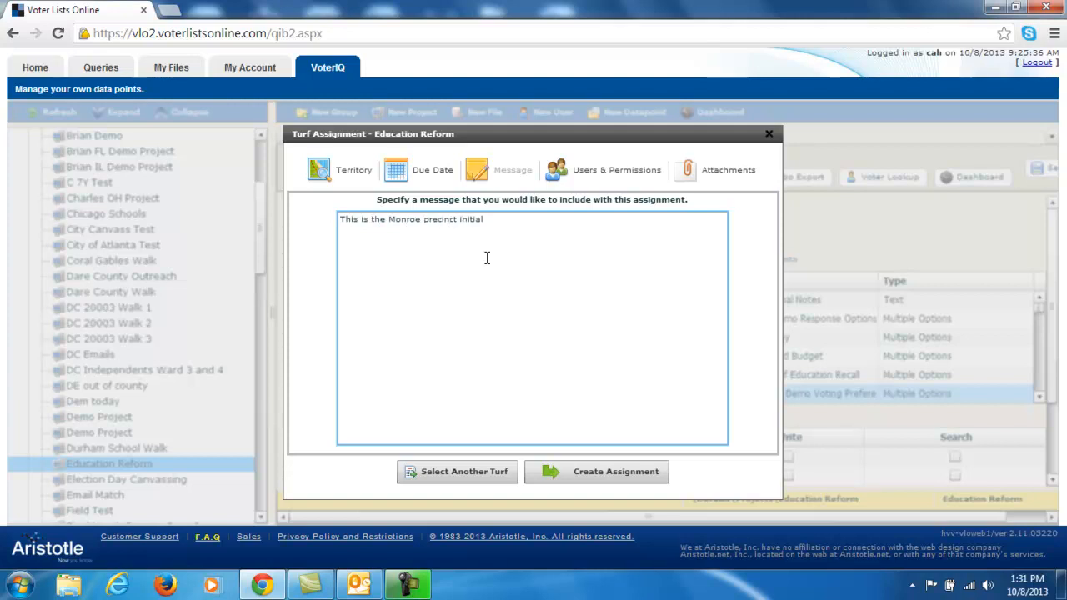
text( canvass.)
- Add the fifth existing user in the user list as the assignment's first field worker
click(591, 172)
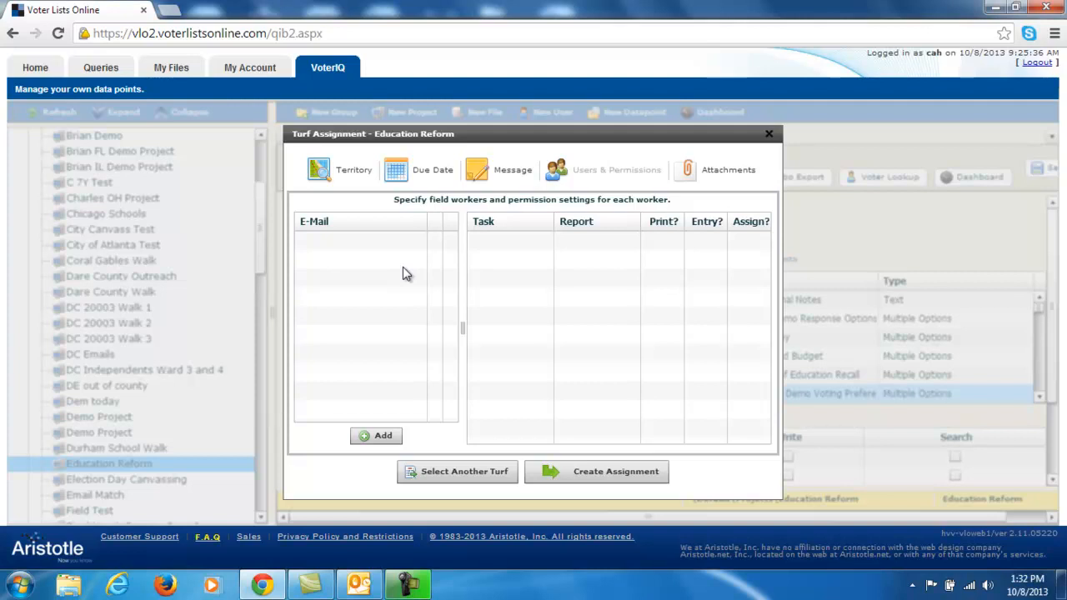
click(383, 438)
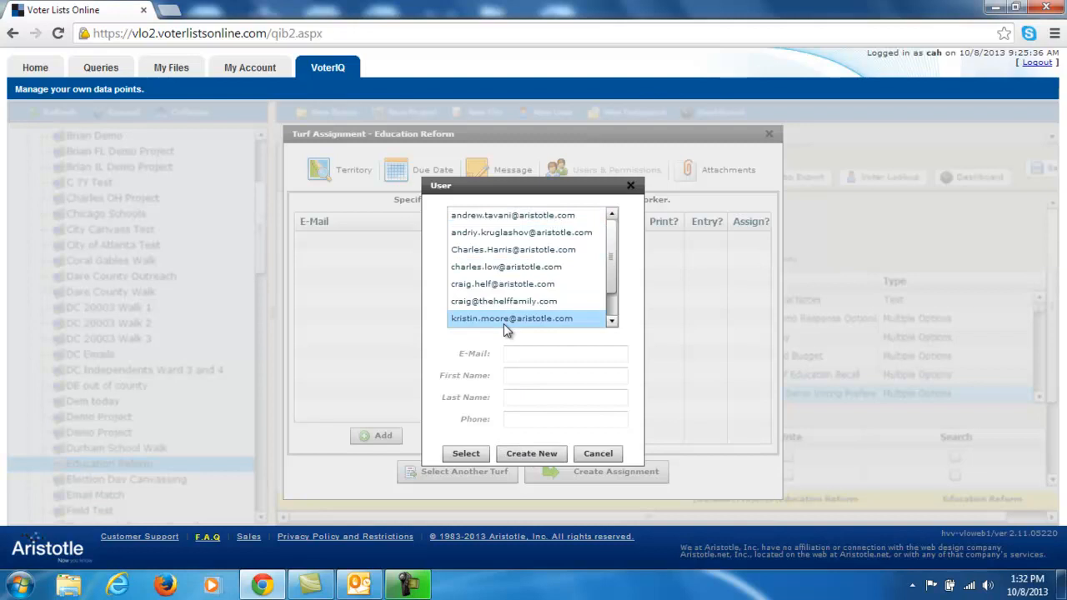
click(534, 271)
click(535, 283)
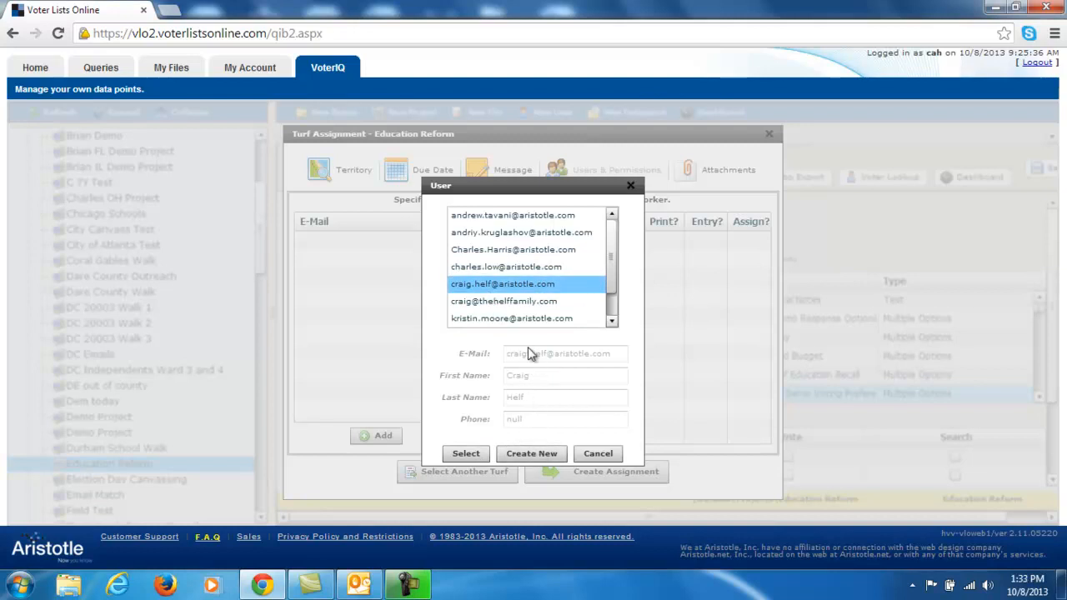
click(466, 454)
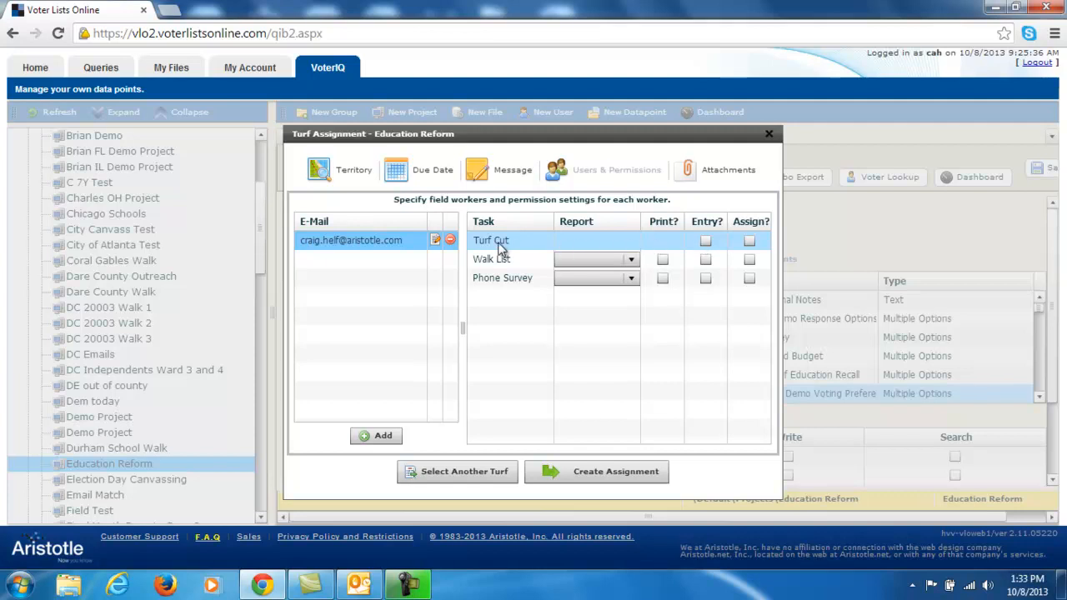
- Grant the first worker Entry permission for Turf Cut, Walk List and Phone Survey, and Print permission for Walk List and Phone Survey
click(706, 242)
click(706, 260)
click(707, 280)
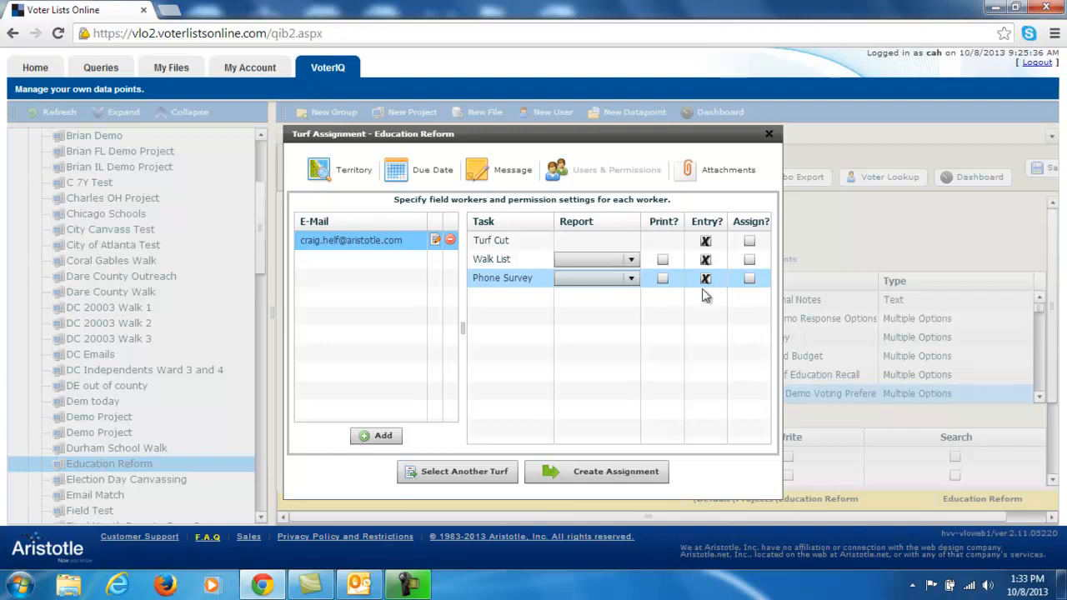
click(663, 259)
click(662, 279)
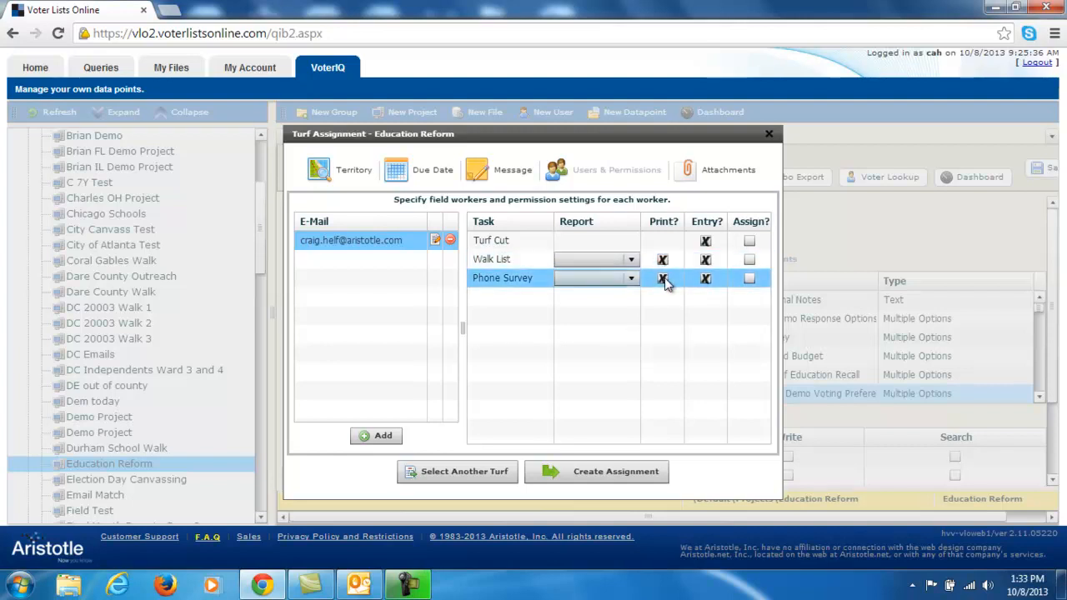
- Set the first worker's Walk List report to the Sample Walk report and the Phone Survey report to Phone List
click(594, 259)
click(631, 260)
drag(633, 293, 634, 325)
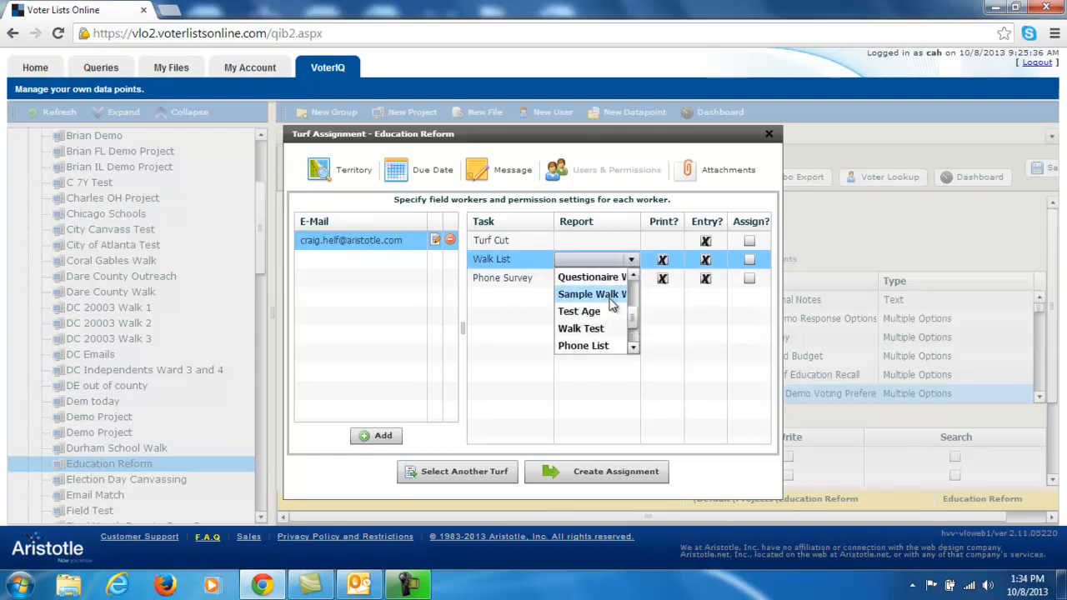
click(609, 294)
click(631, 279)
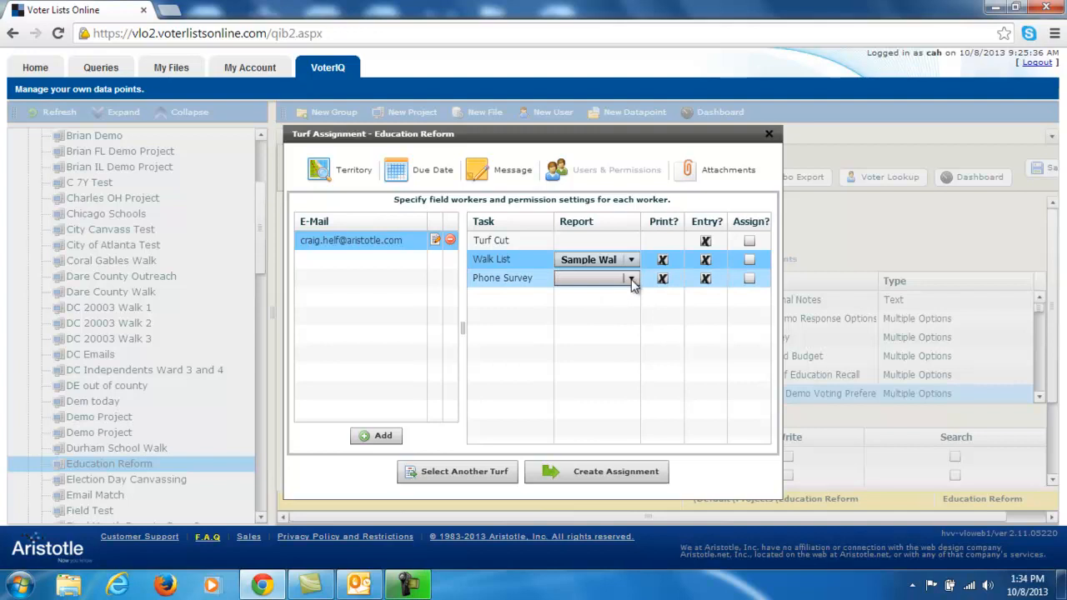
click(631, 279)
drag(638, 317, 634, 341)
click(584, 347)
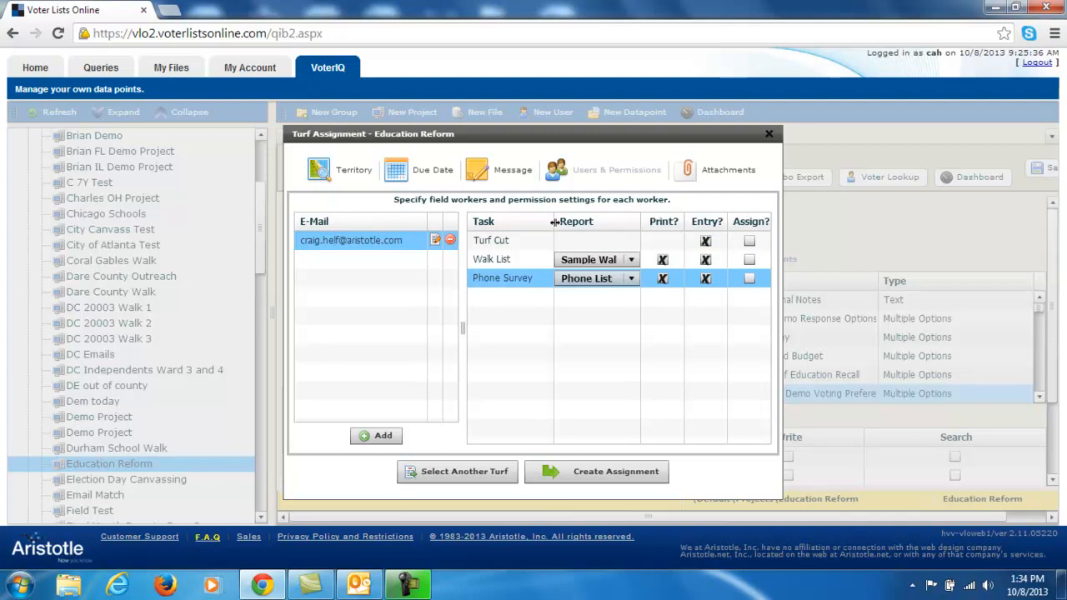
- Grant the first worker Assign permission for Turf Cut, Walk List and Phone Survey
click(749, 241)
click(749, 259)
click(750, 278)
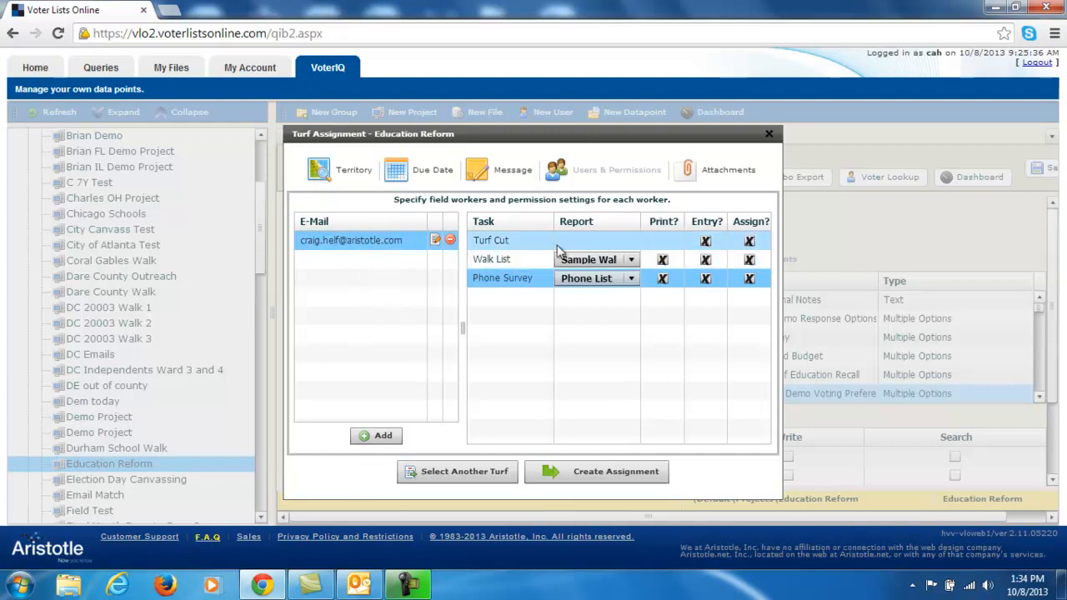
click(528, 271)
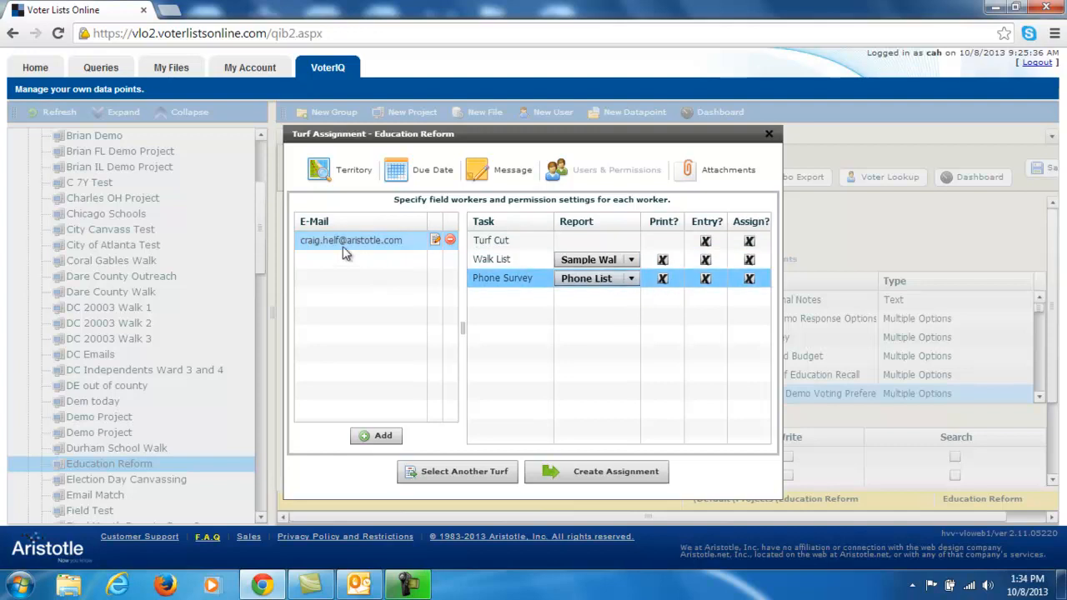
- Add the third existing user in the user list as a second field worker
click(382, 437)
click(555, 250)
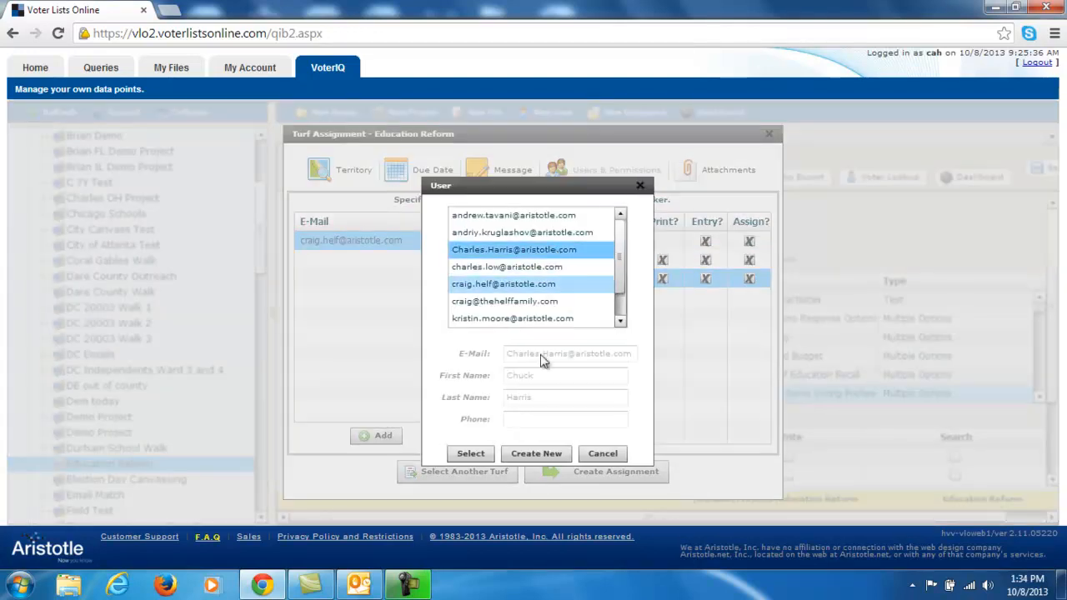
click(470, 454)
- Grant the second worker Print permission for Walk List and Phone Survey, and Entry permission for all three tasks
click(663, 259)
click(663, 278)
click(706, 278)
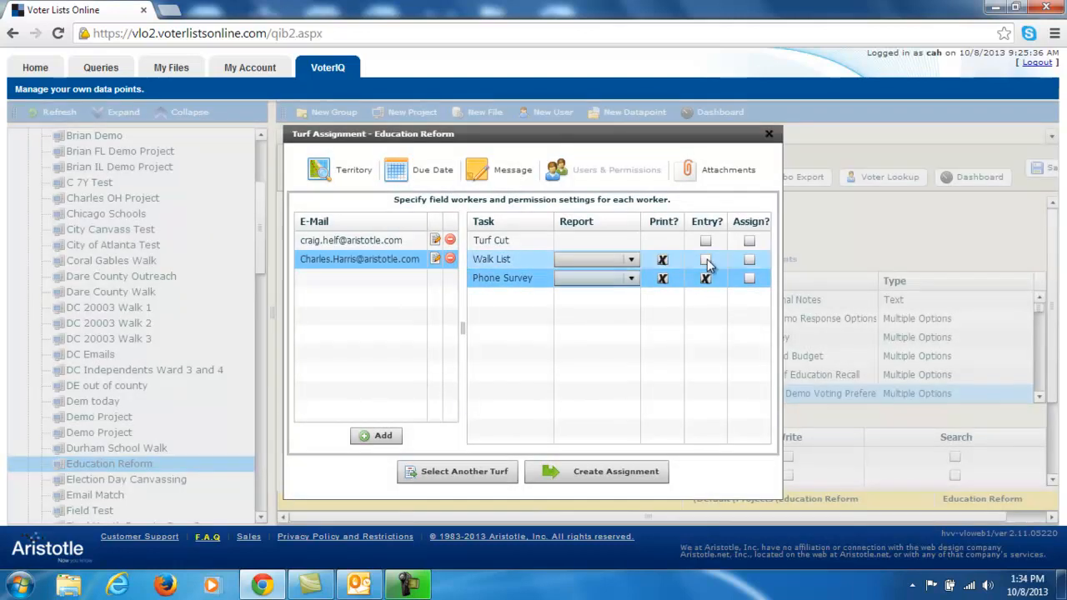
click(705, 261)
click(705, 241)
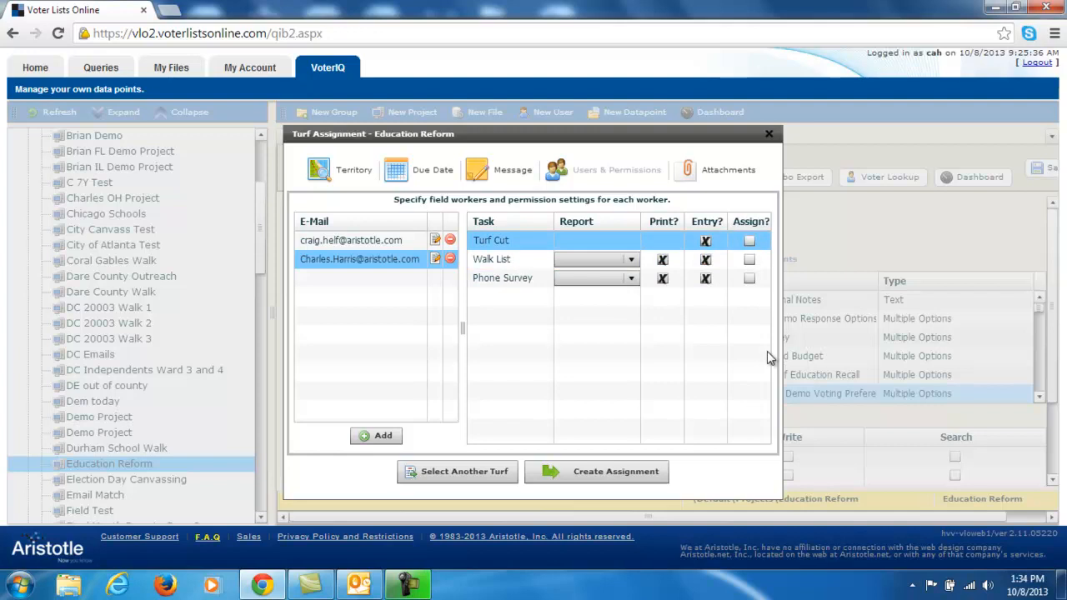
- Set the second worker's Walk List report to the Sample Walk report and the Phone Survey report to Phone List
click(631, 259)
scroll(638, 297, down, 3)
click(626, 311)
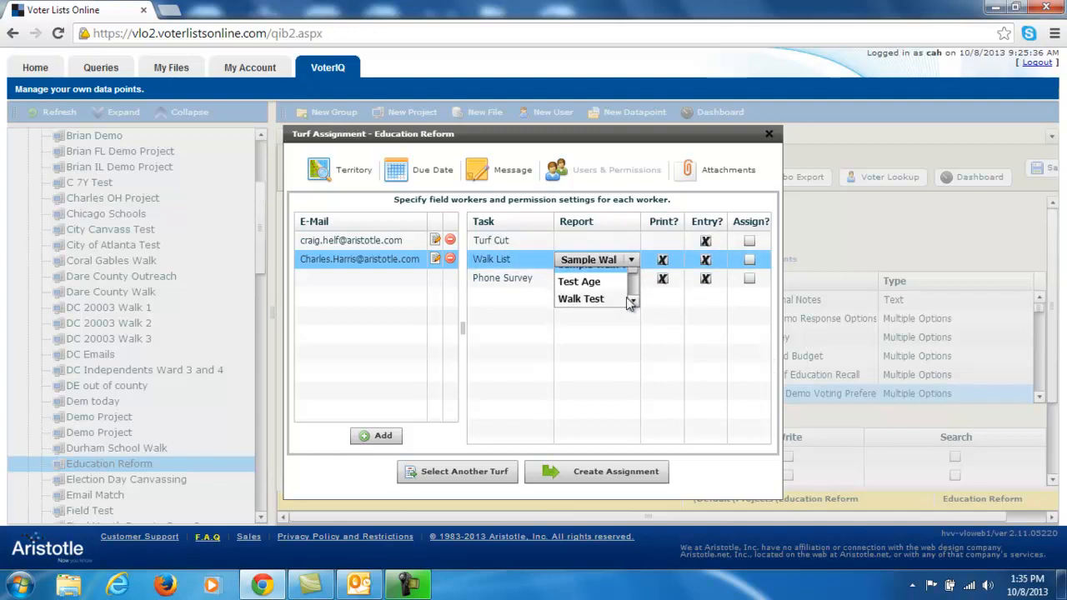
click(631, 279)
scroll(634, 315, down, 1)
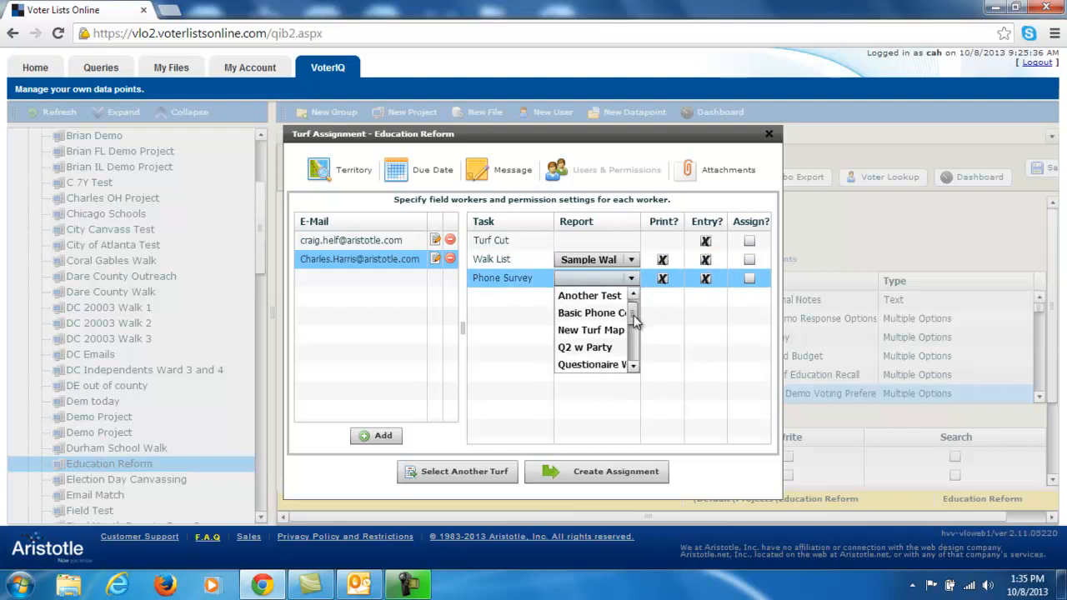
scroll(634, 315, down, 6)
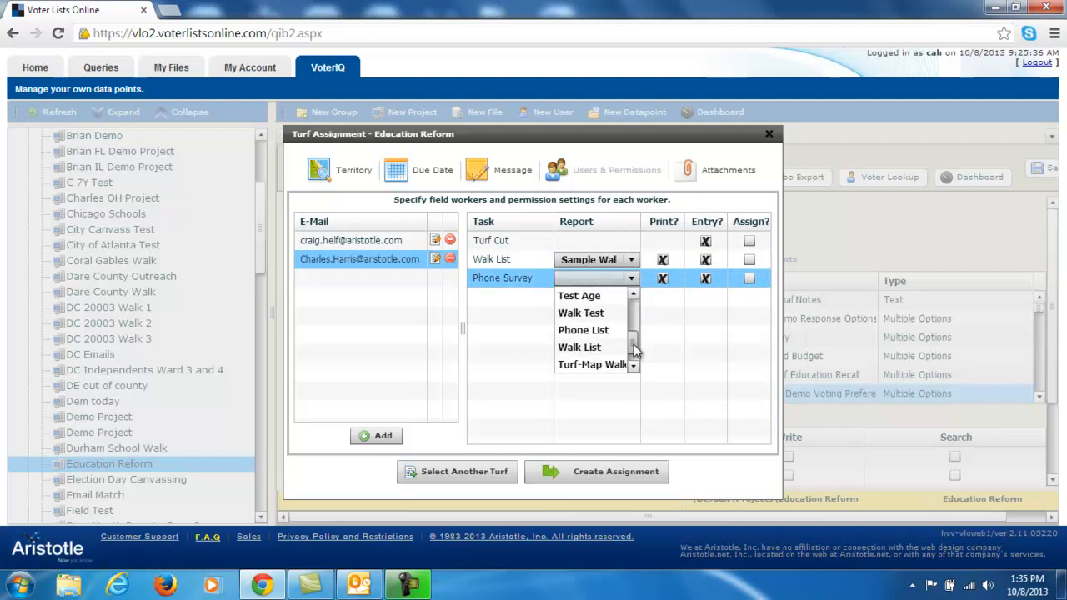
click(614, 334)
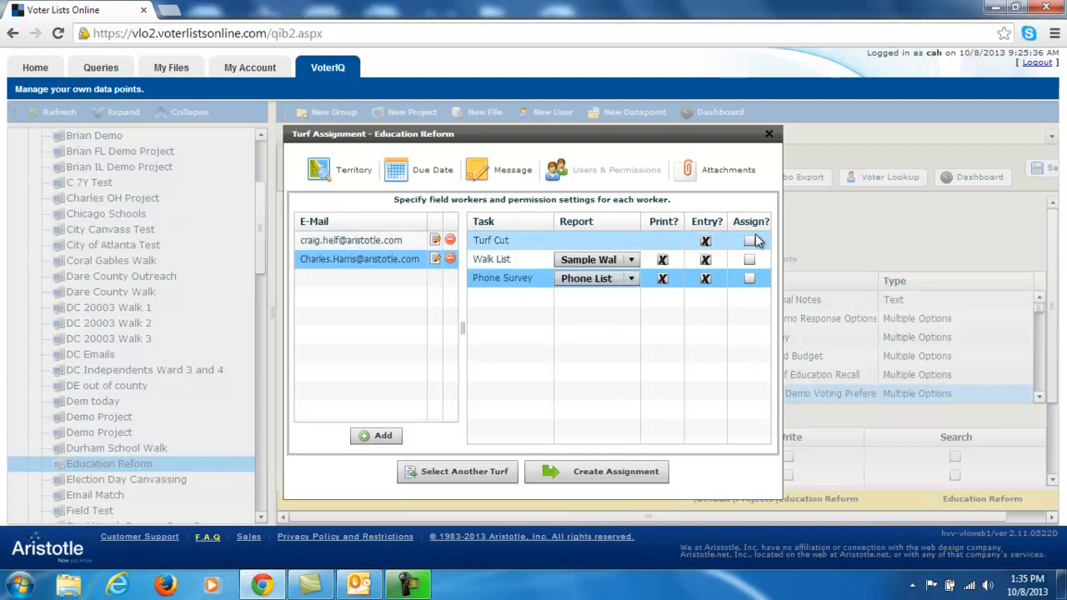
click(755, 285)
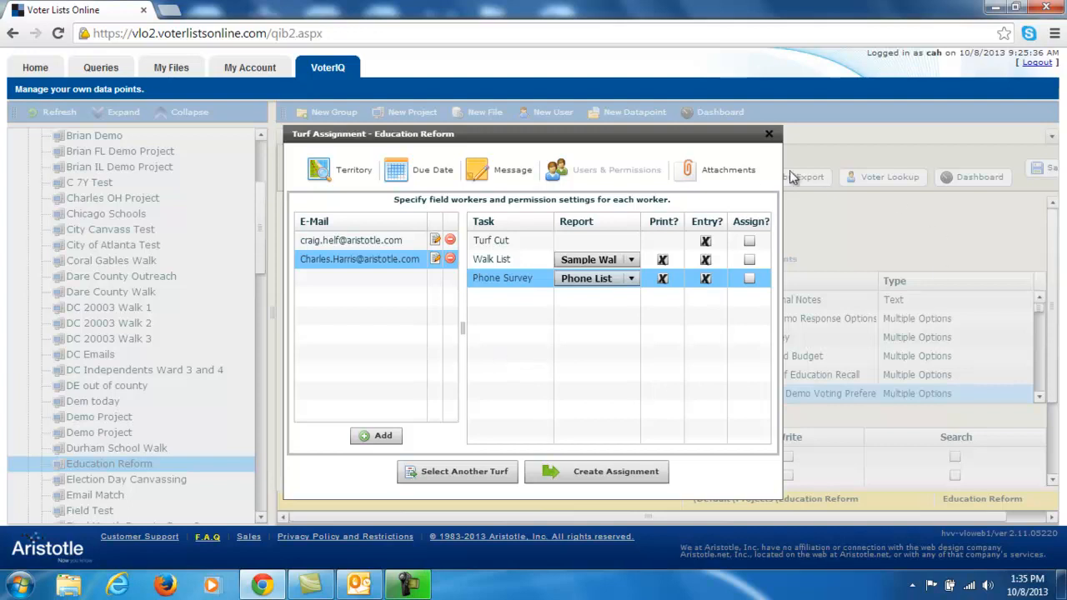
- Attach the Test Phone Script document from the Desktop and create the turf assignment
click(732, 173)
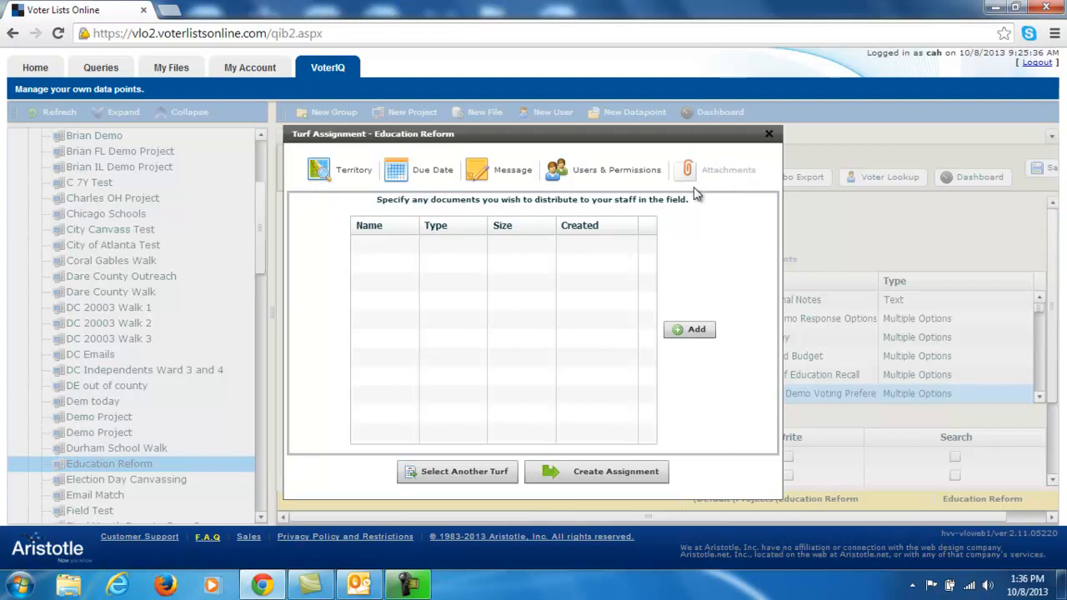
click(697, 331)
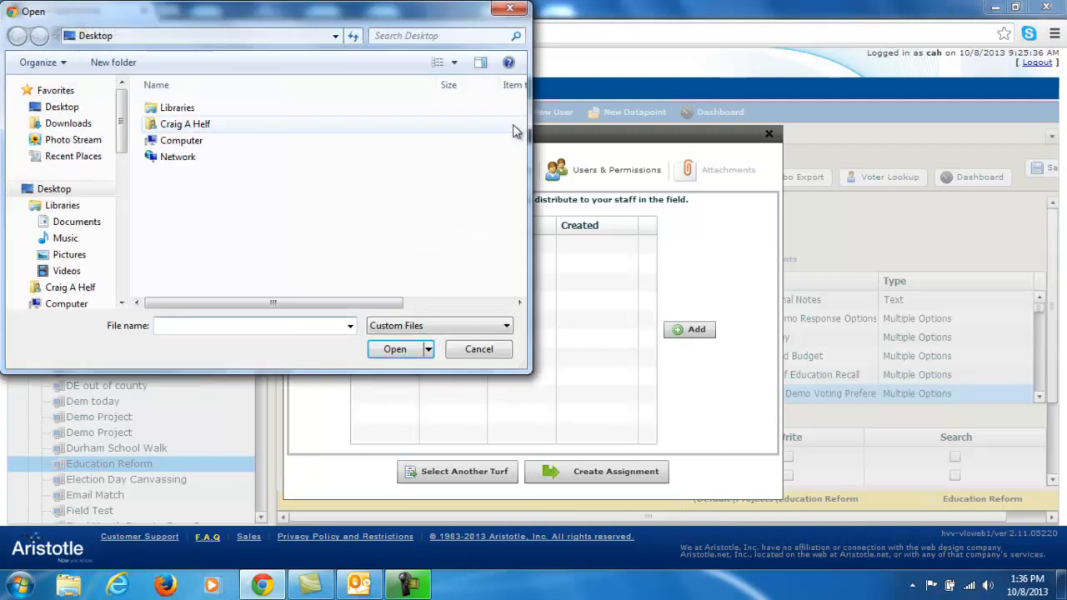
drag(522, 157, 515, 273)
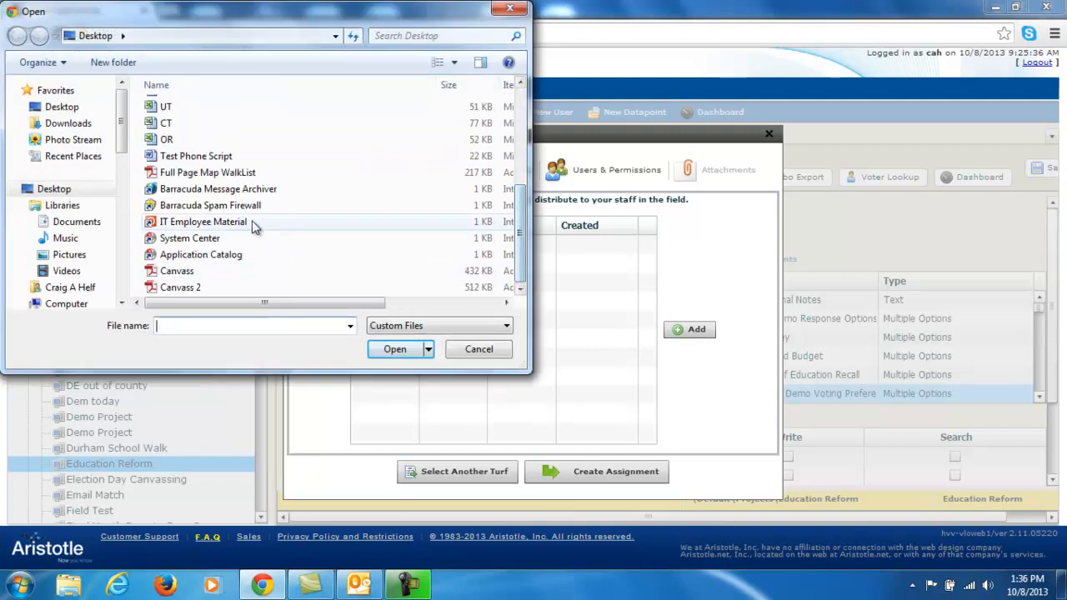
click(212, 159)
double_click(213, 158)
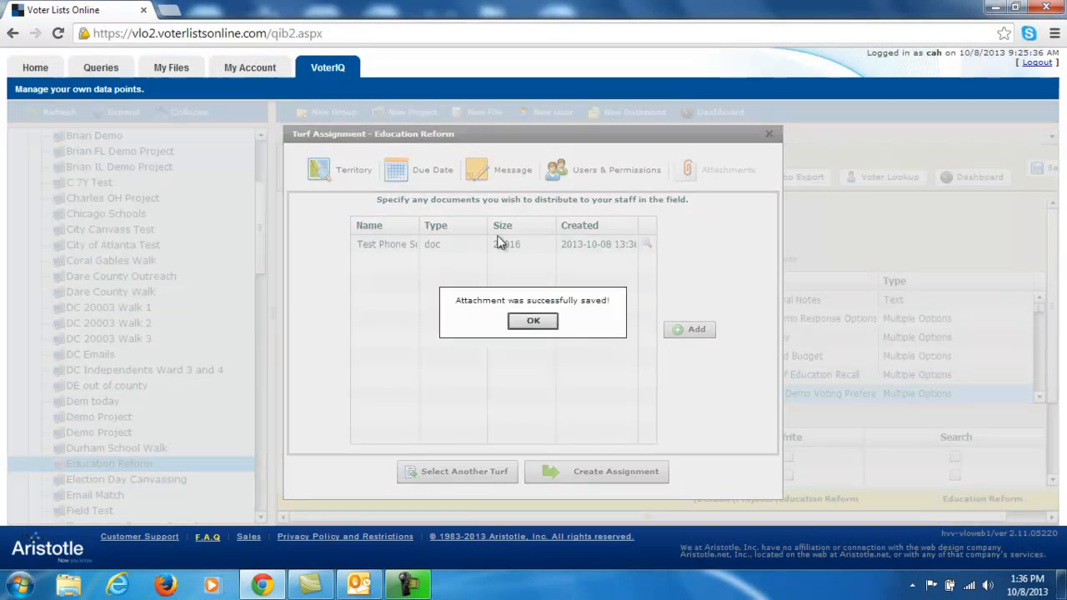
click(533, 320)
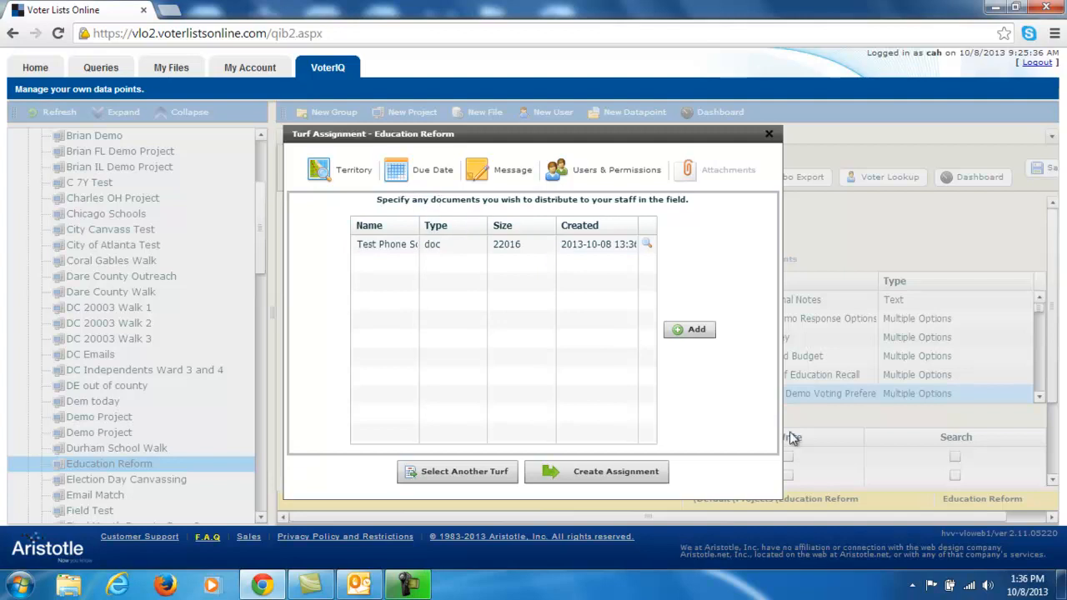
click(621, 478)
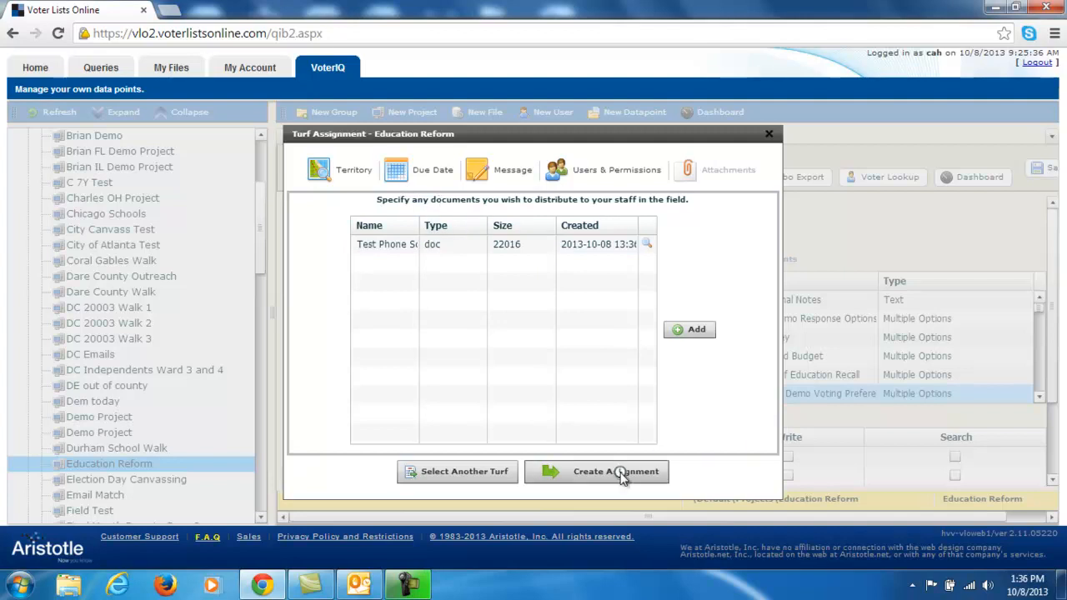
click(535, 321)
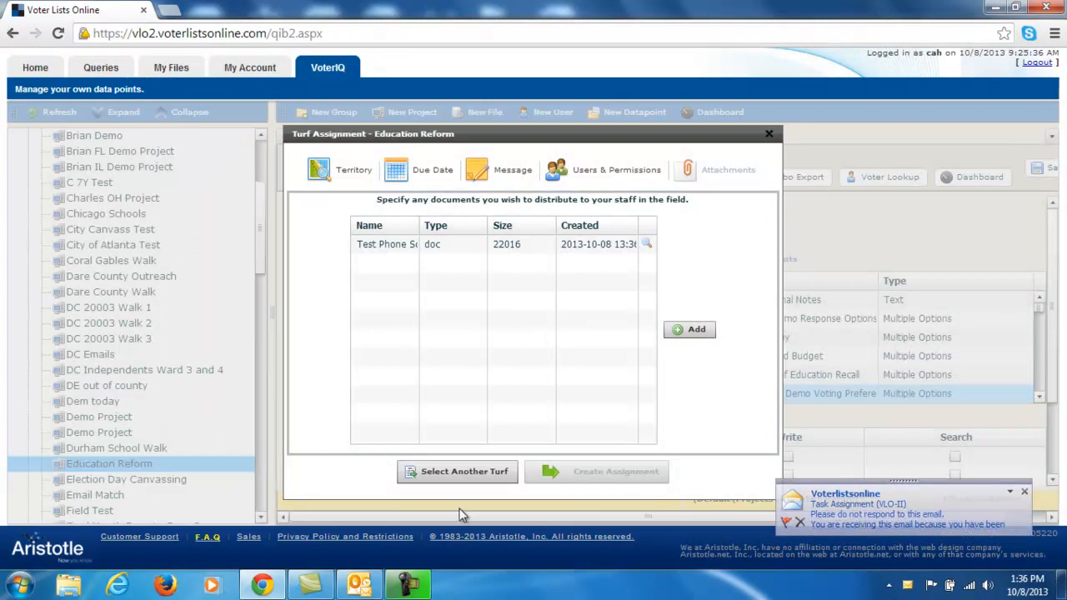
- Switch to Outlook, examine the Task Assignment (VLO-II) e-mail's details and links, and return to Chrome
click(359, 584)
double_click(233, 194)
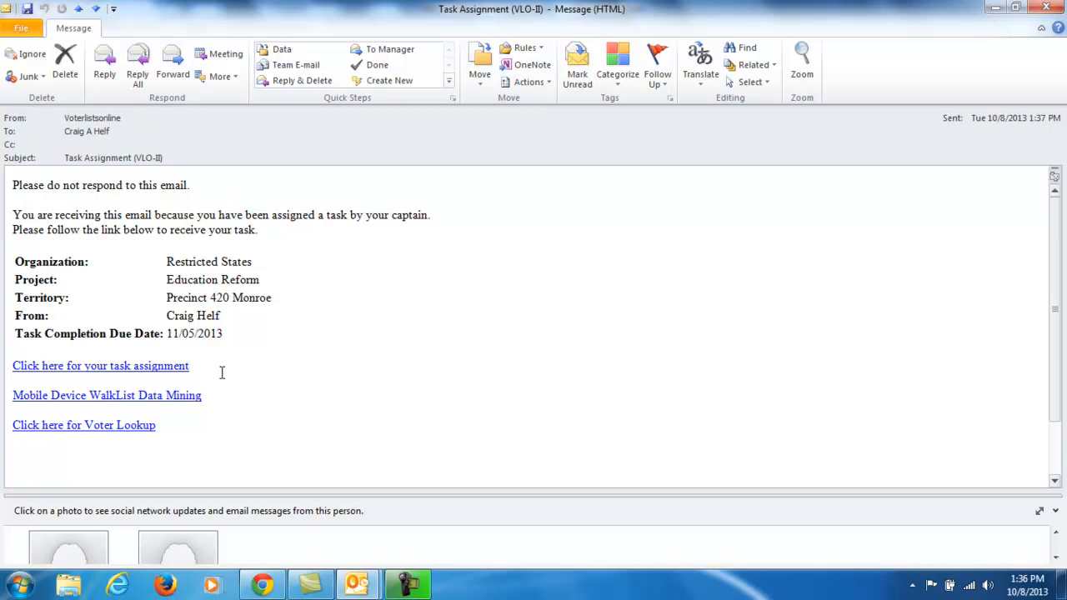
mouse_move(177, 383)
mouse_move(93, 372)
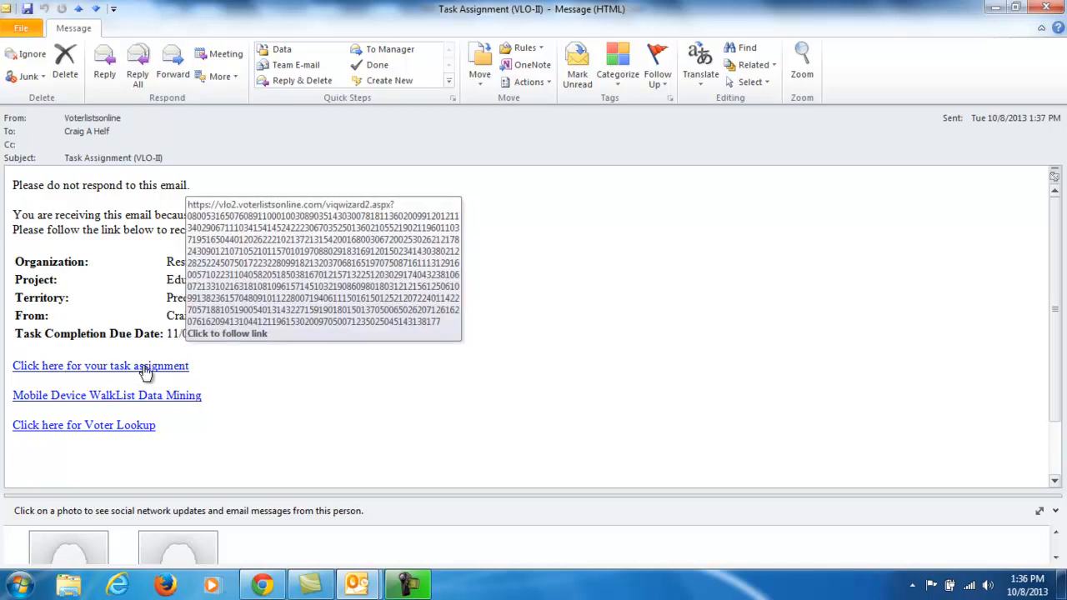
mouse_move(116, 398)
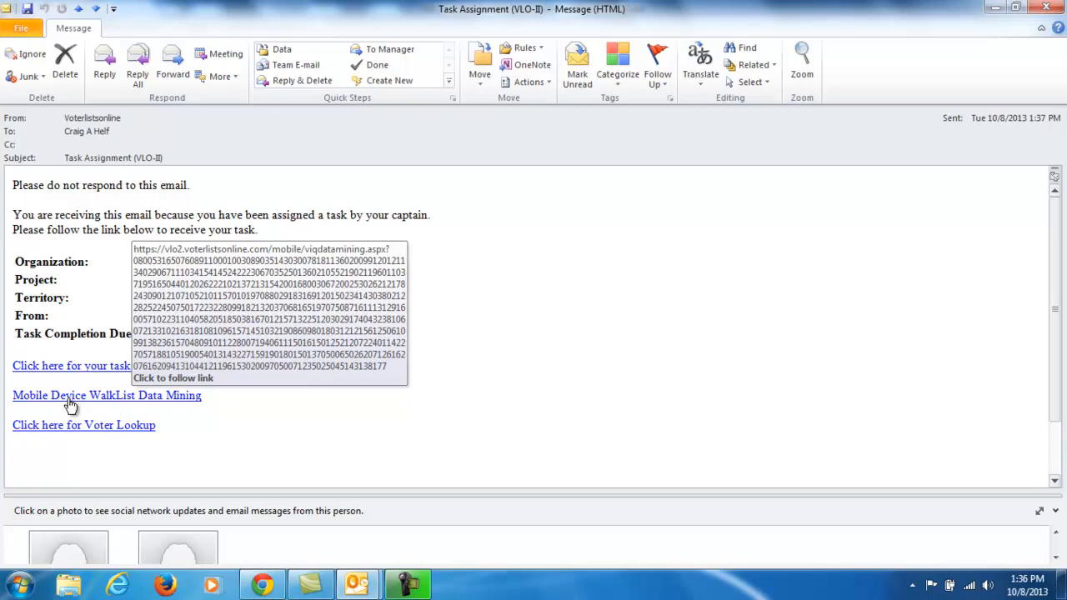
mouse_move(118, 432)
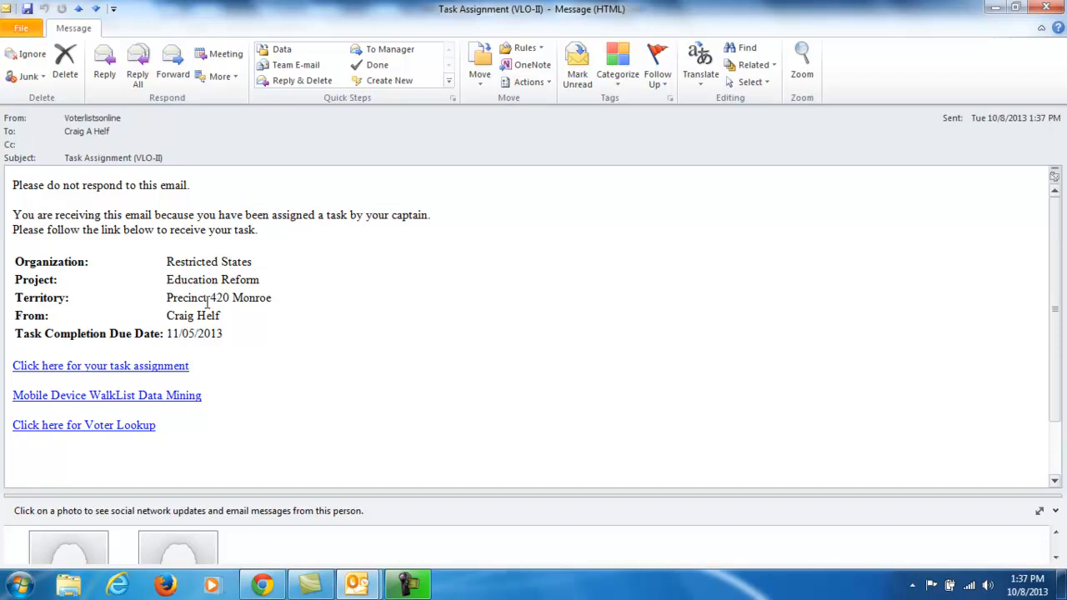
click(264, 585)
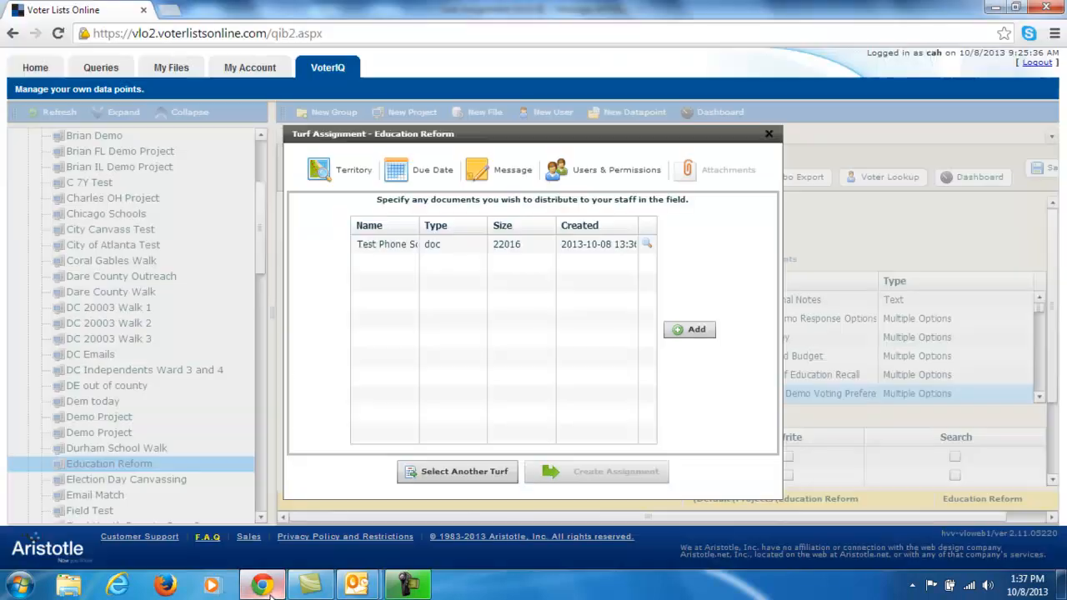